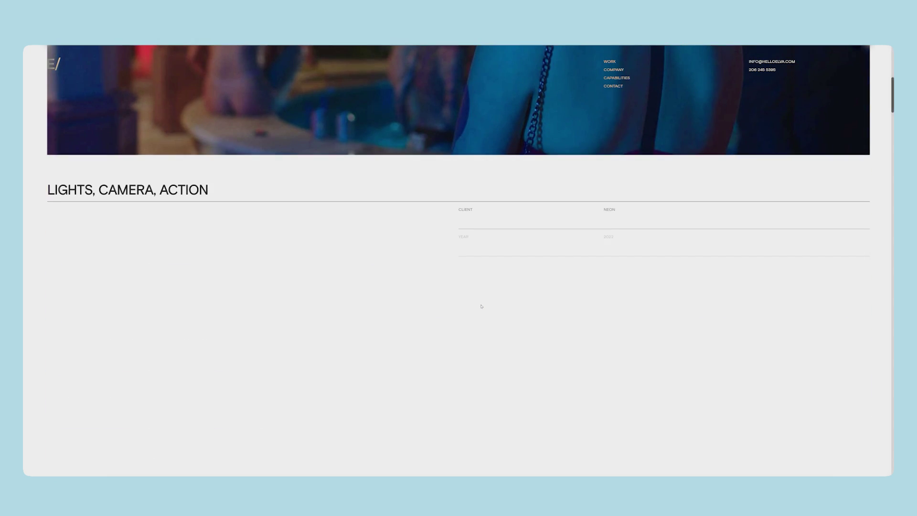
pyautogui.scroll(-3, 480, 306)
pyautogui.scroll(-5, 481, 308)
pyautogui.scroll(-2, 481, 308)
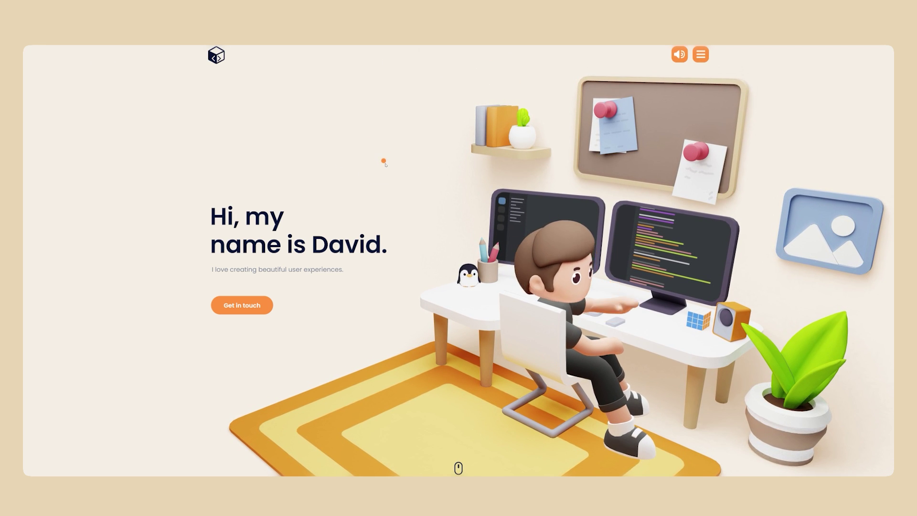
pyautogui.scroll(-3, 419, 252)
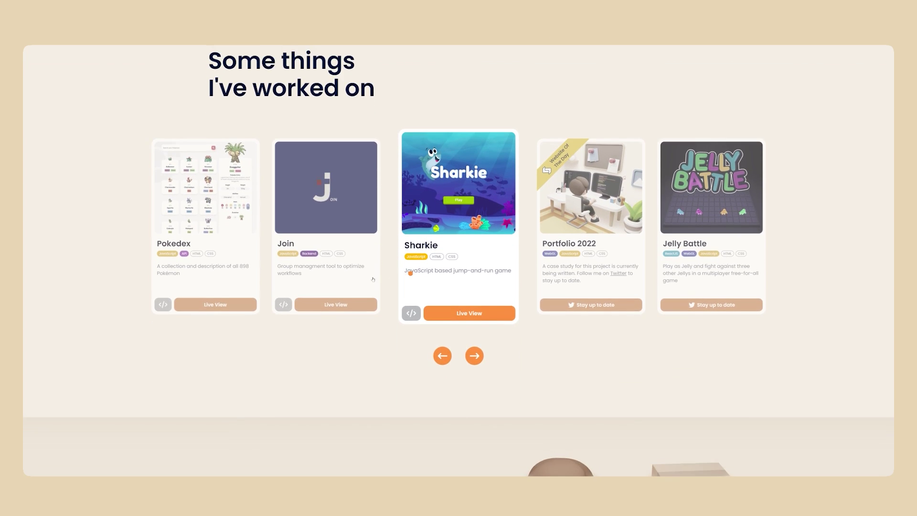
pyautogui.scroll(-1, 373, 279)
# Advance David Heckhoff's project carousel twice to Jelly Battle, then step back one card.
pyautogui.click(473, 336)
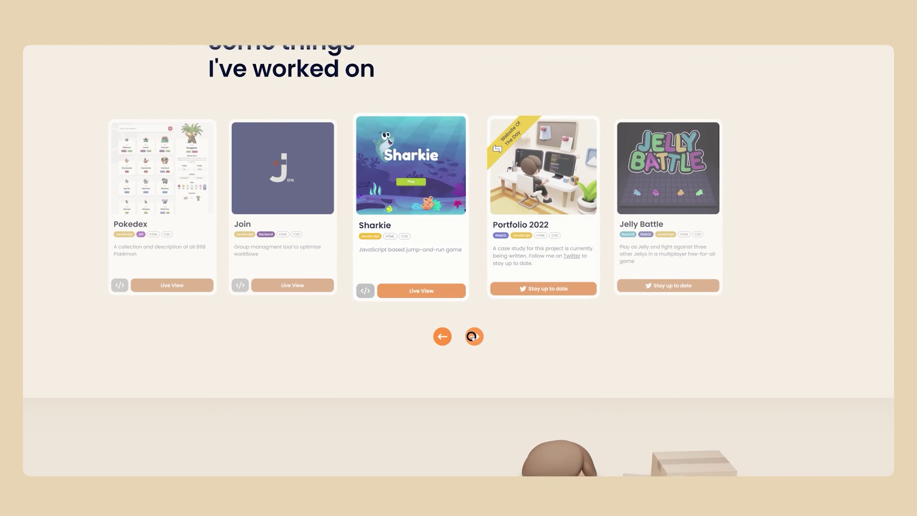
pyautogui.click(472, 334)
pyautogui.click(440, 335)
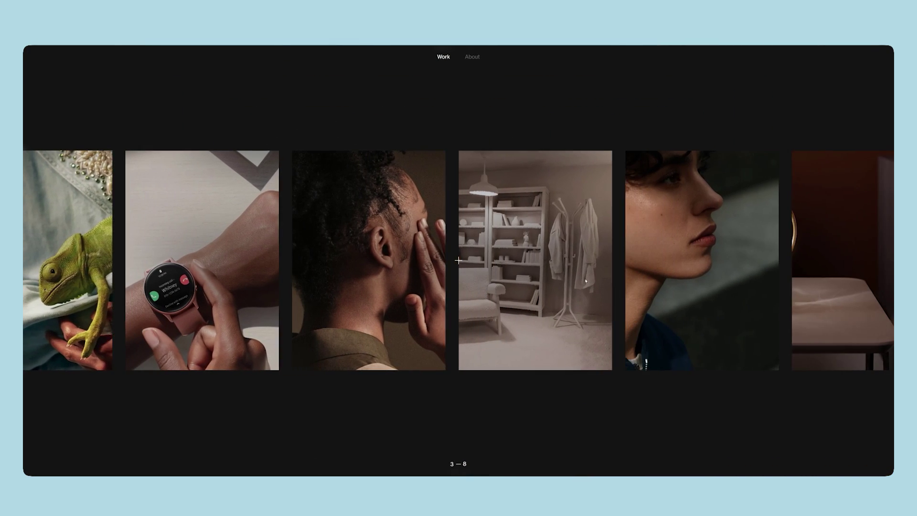
pyautogui.scroll(-5, 458, 260)
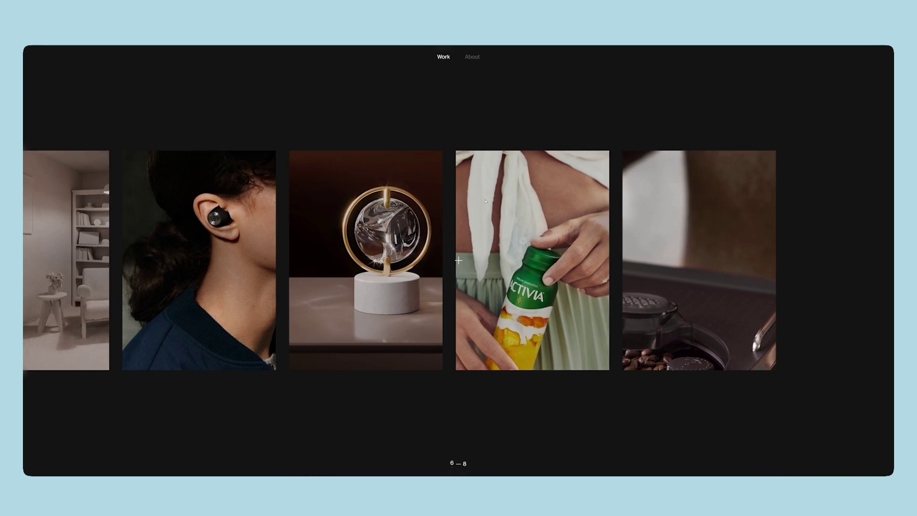
# Expand the Activia and coffee project tiles to full-frame views.
pyautogui.click(465, 208)
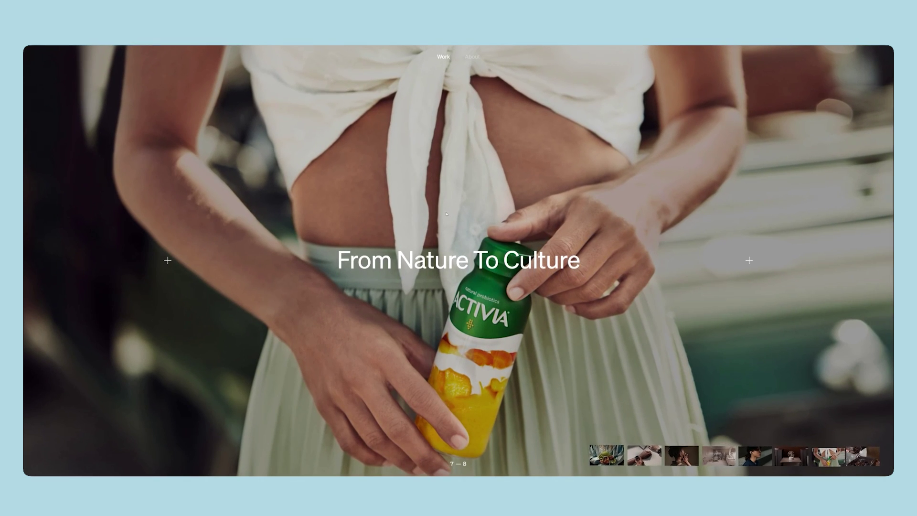
pyautogui.scroll(-2, 591, 256)
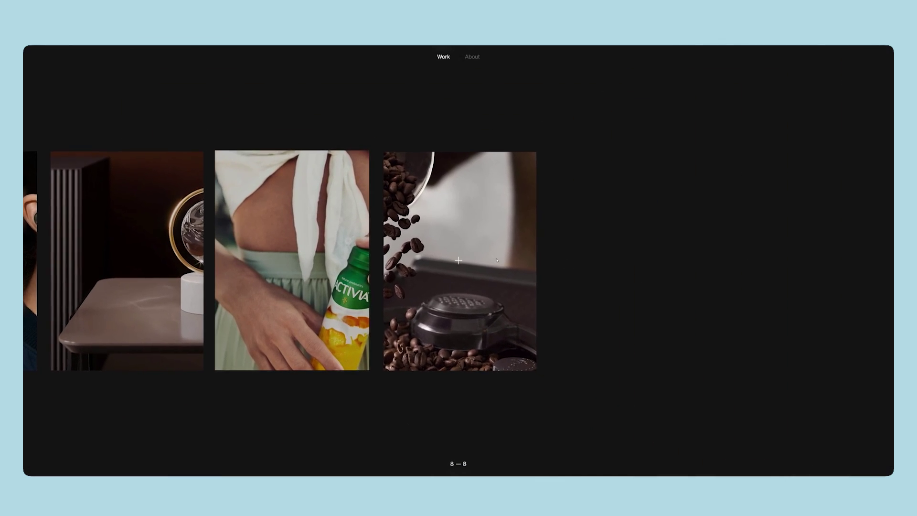
pyautogui.click(496, 260)
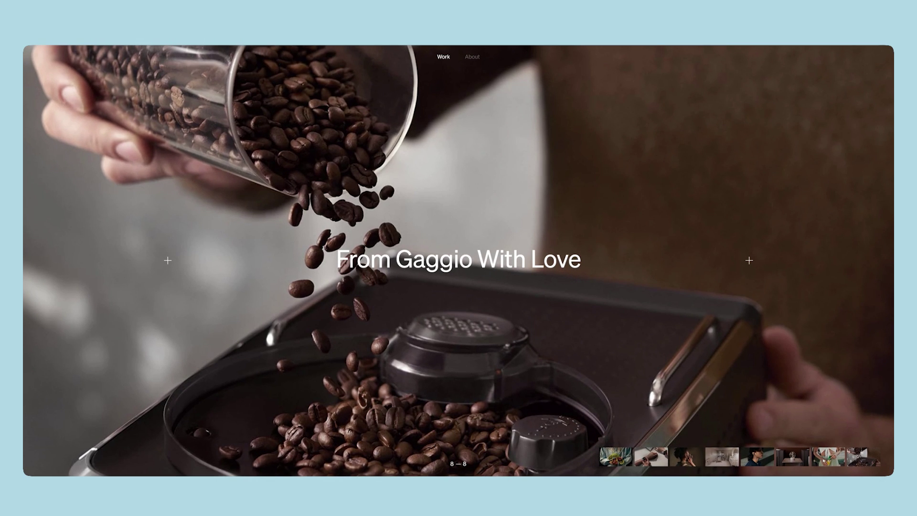
pyautogui.scroll(-2, 643, 265)
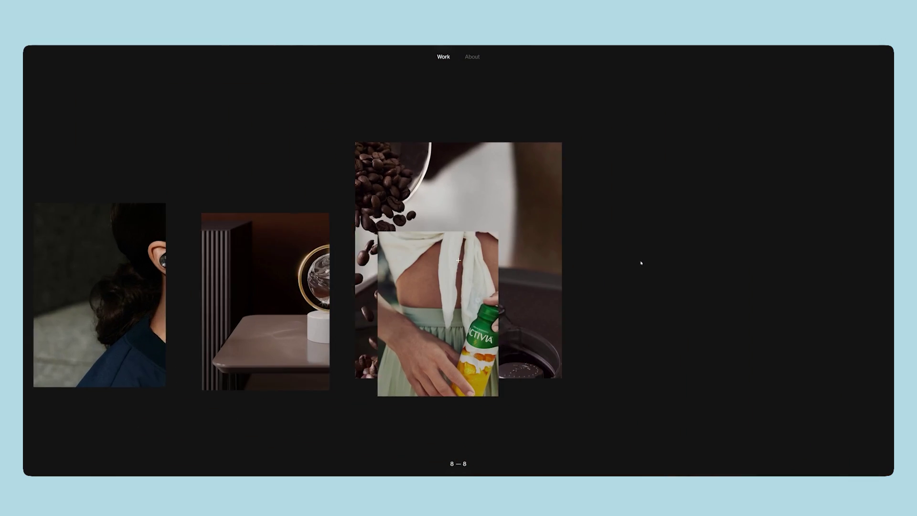
pyautogui.scroll(3, 597, 288)
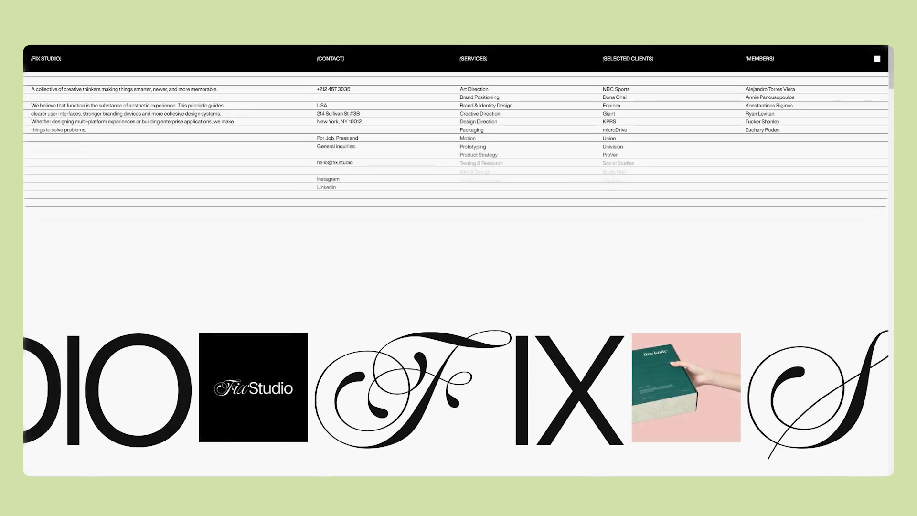
pyautogui.scroll(-2, 549, 220)
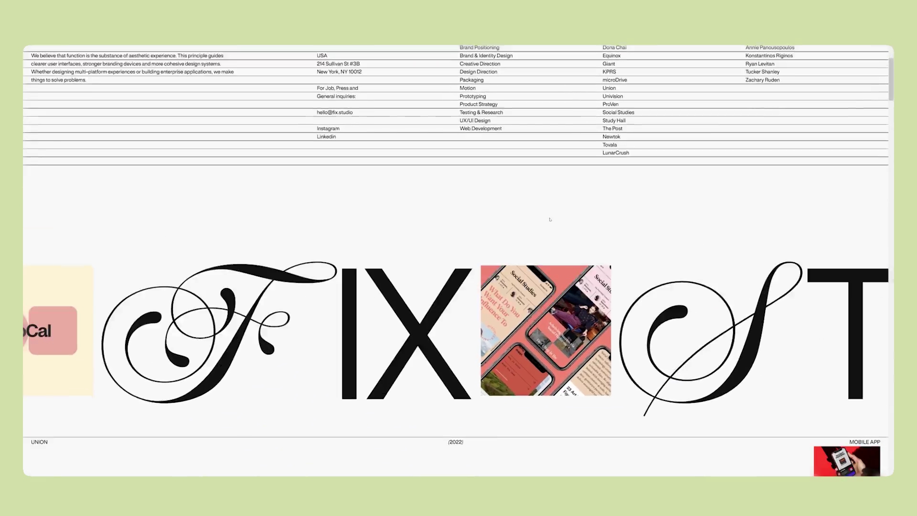
pyautogui.scroll(-3, 550, 222)
pyautogui.scroll(-1, 549, 222)
pyautogui.scroll(-3, 549, 223)
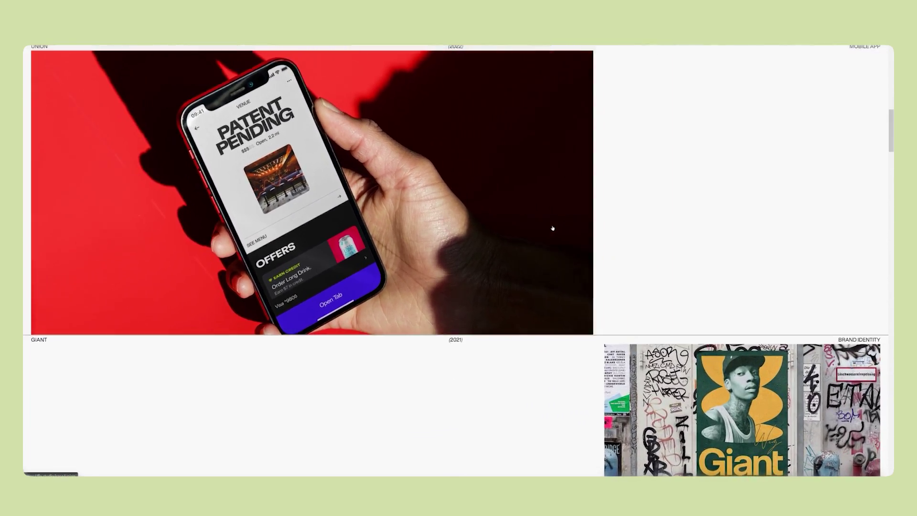
pyautogui.scroll(-3, 550, 228)
pyautogui.scroll(-3, 550, 229)
pyautogui.scroll(-3, 549, 230)
pyautogui.scroll(-2, 551, 236)
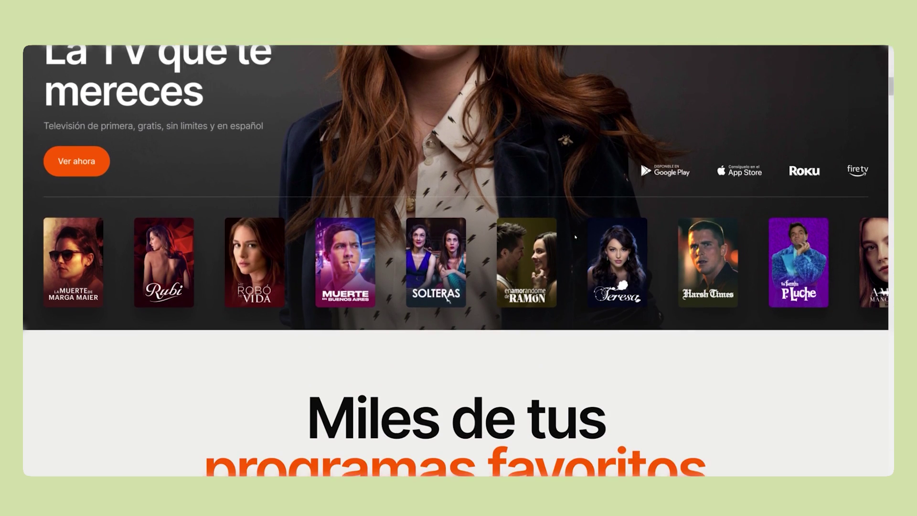
pyautogui.scroll(5, 575, 234)
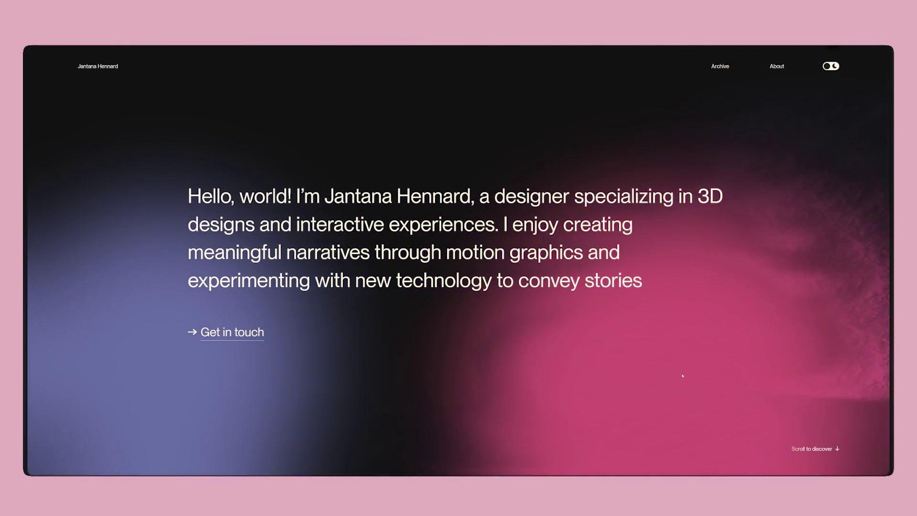
pyautogui.scroll(-5, 538, 285)
pyautogui.scroll(-5, 582, 266)
pyautogui.scroll(-5, 582, 266)
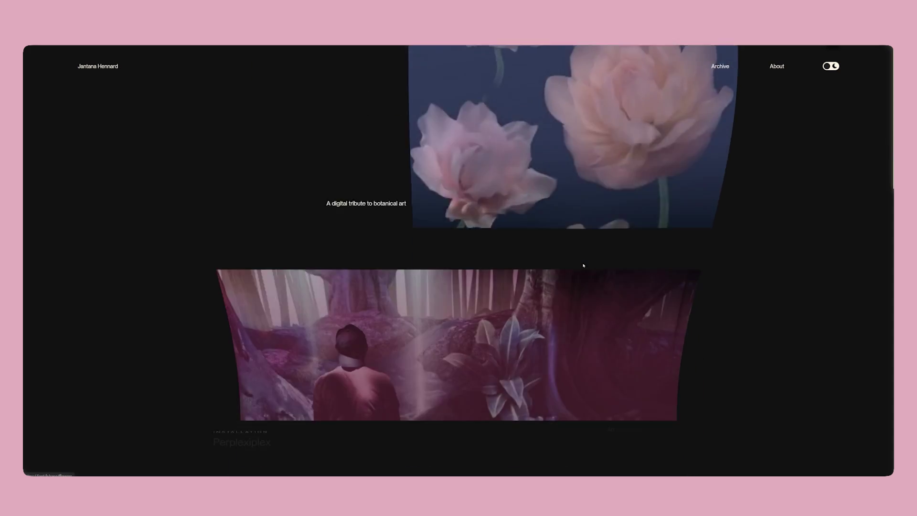
pyautogui.scroll(-5, 581, 266)
pyautogui.scroll(-5, 582, 265)
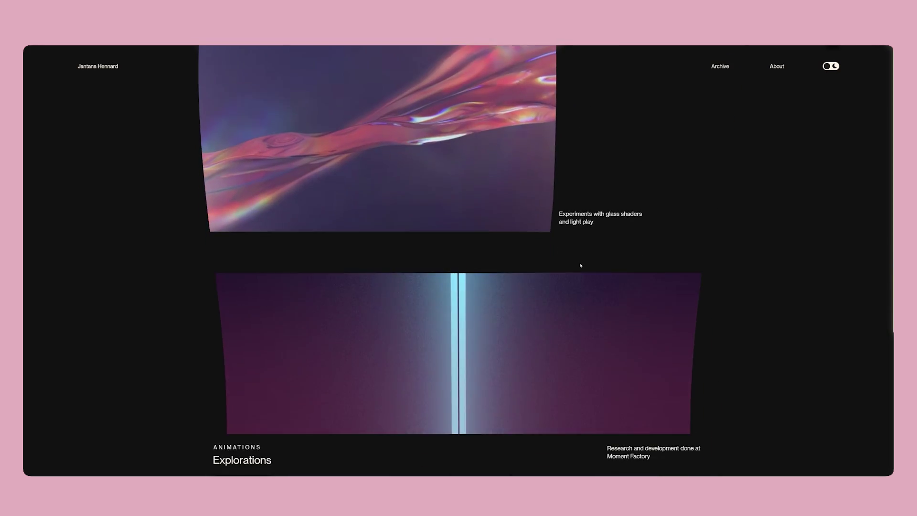
pyautogui.scroll(-3, 580, 266)
pyautogui.scroll(5, 580, 266)
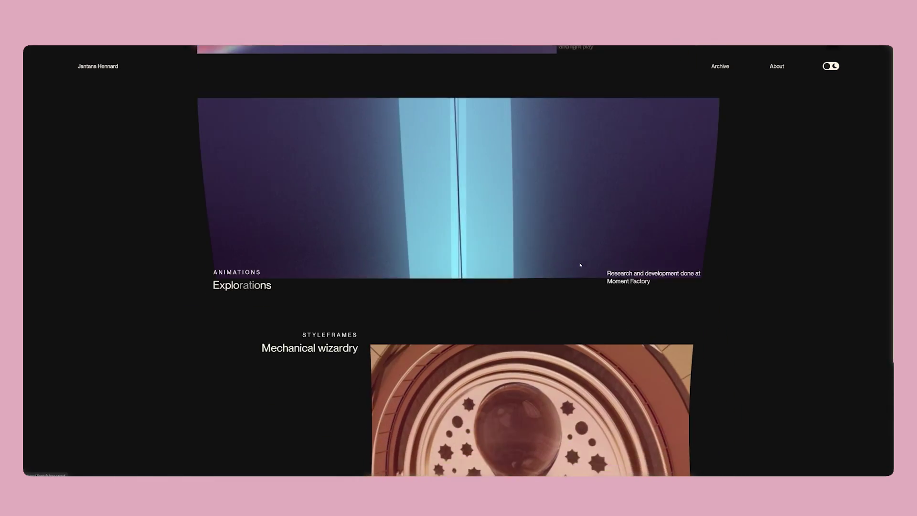
pyautogui.scroll(-3, 580, 266)
pyautogui.scroll(5, 573, 264)
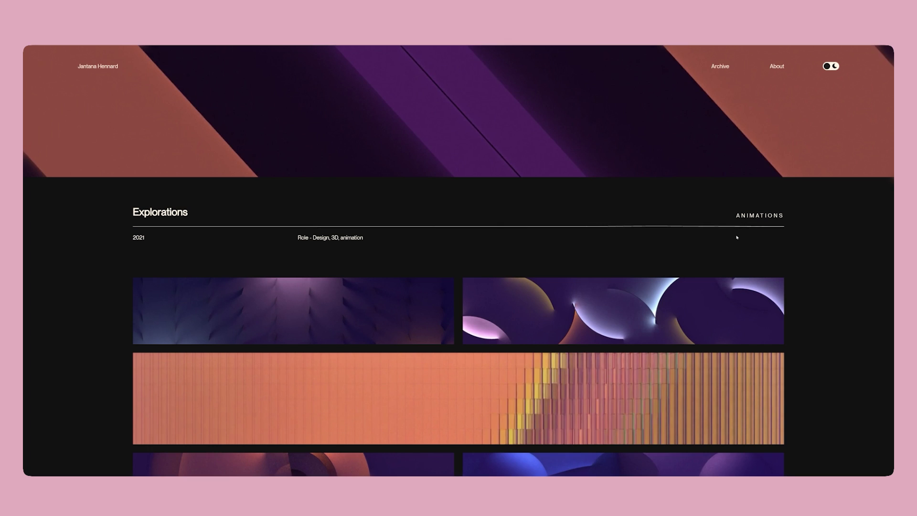
# Switch Jantana Hennard's Explorations page to the light theme.
pyautogui.click(830, 66)
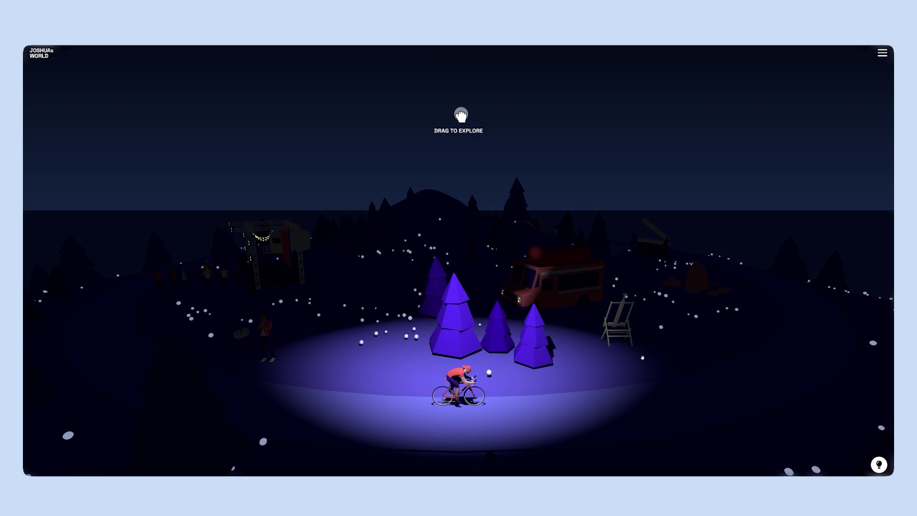
# Zoom in on the cyclist and switch the 3D island from night to day.
pyautogui.moveTo(573, 337); pyautogui.dragTo(466, 116)
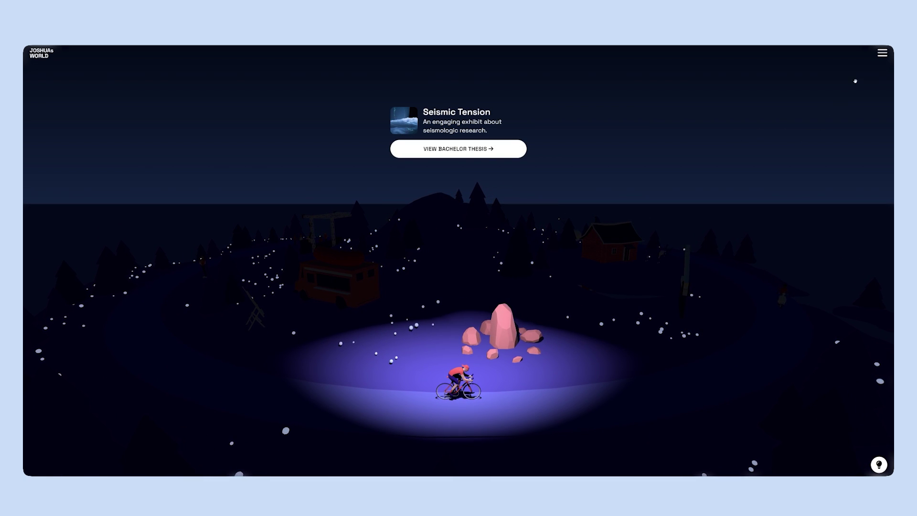
pyautogui.click(877, 466)
pyautogui.scroll(-5, 458, 287)
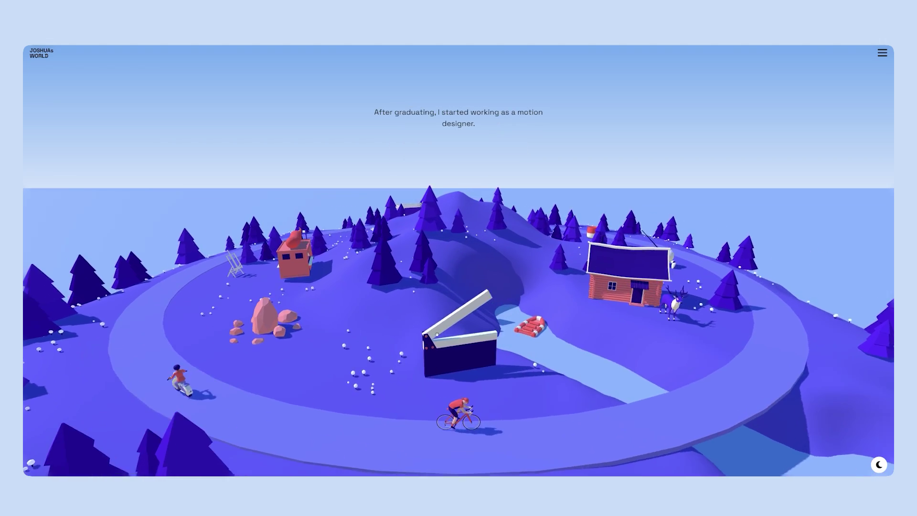
pyautogui.scroll(-5, 459, 287)
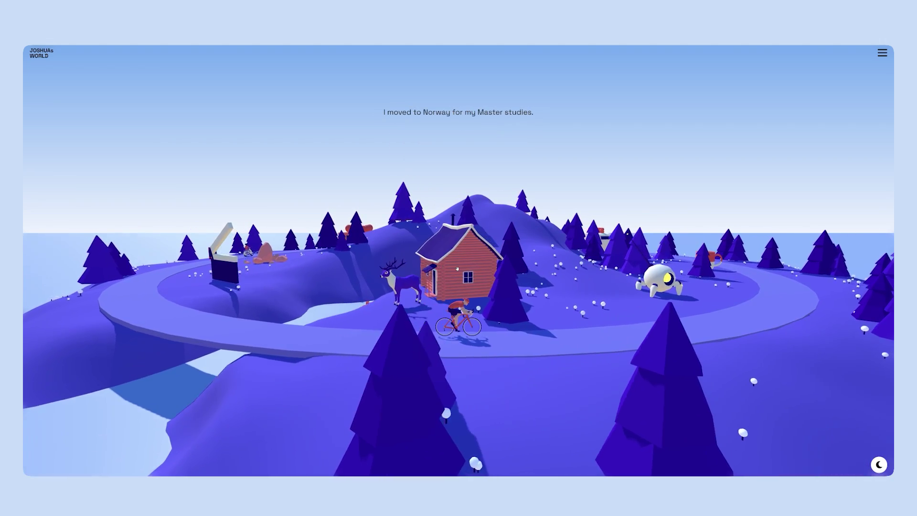
pyautogui.scroll(-3, 459, 286)
pyautogui.scroll(-2, 458, 287)
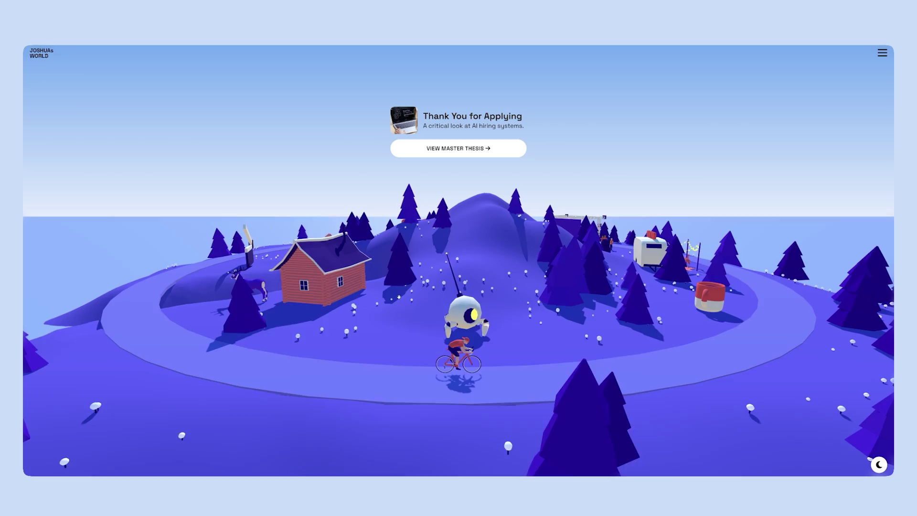
pyautogui.scroll(-2, 459, 286)
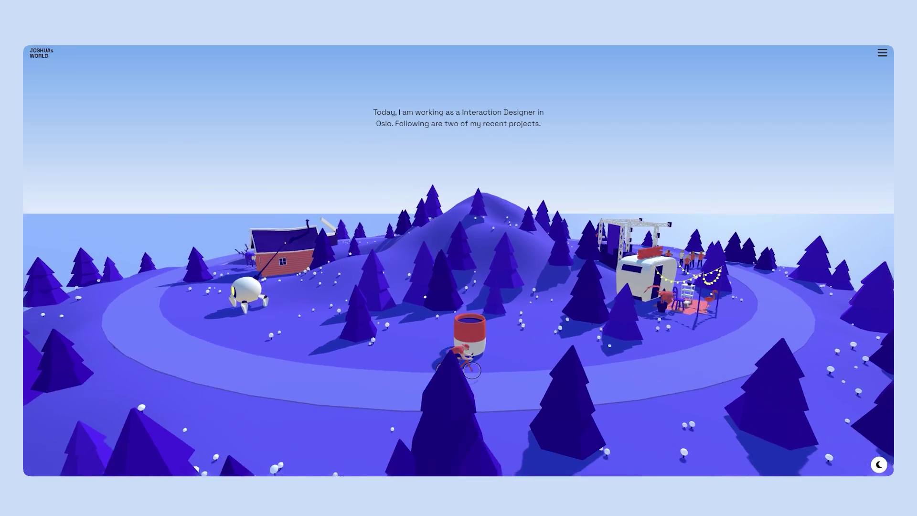
pyautogui.scroll(-3, 557, 274)
pyautogui.scroll(-5, 459, 330)
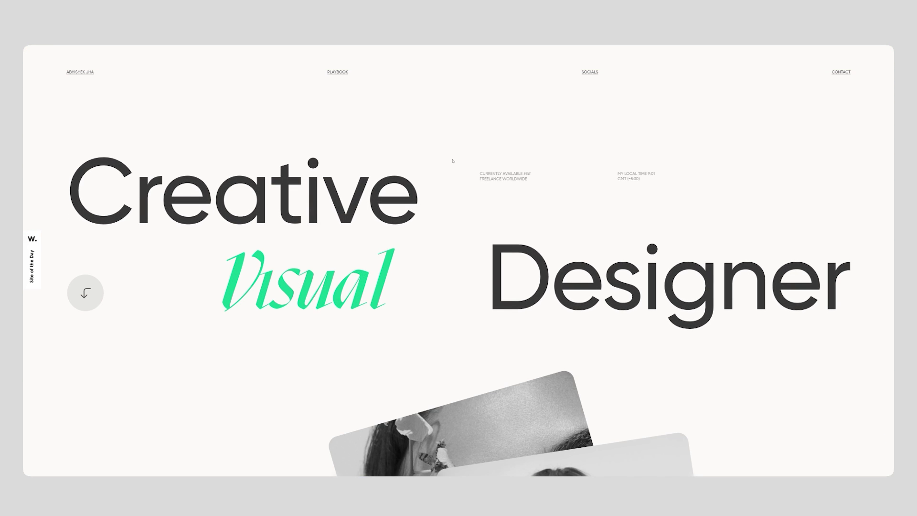
pyautogui.scroll(-5, 451, 160)
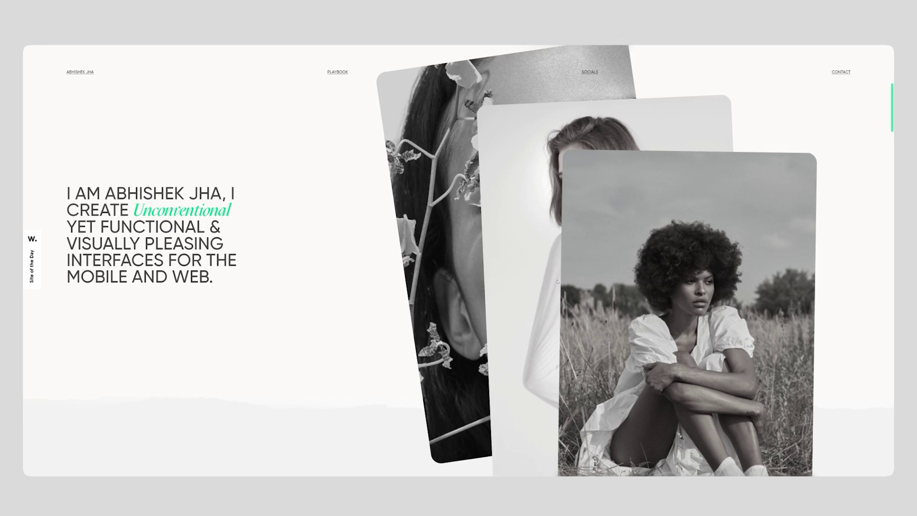
pyautogui.scroll(-10, 558, 280)
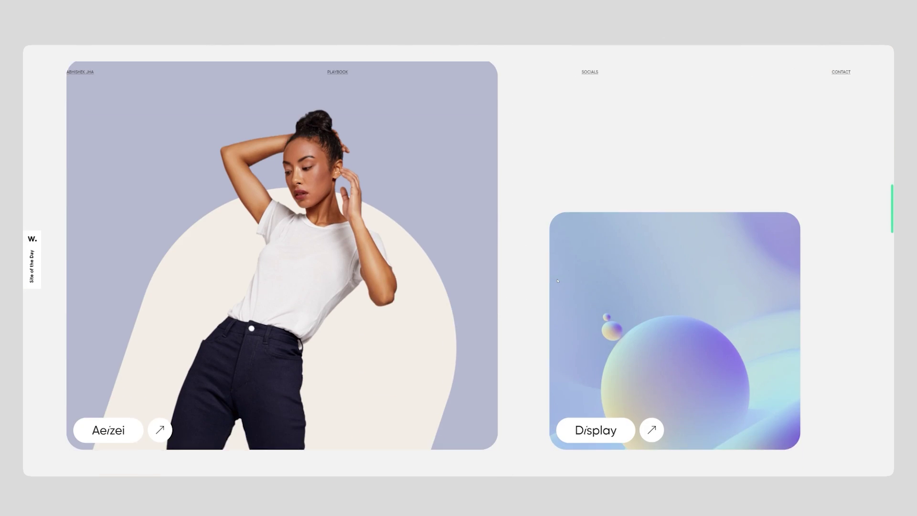
pyautogui.scroll(-5, 558, 280)
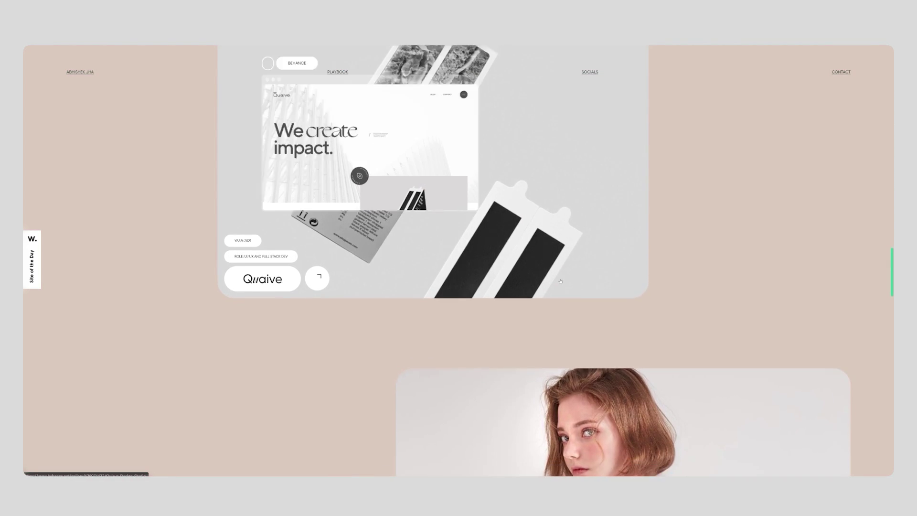
pyautogui.scroll(-2, 559, 281)
pyautogui.scroll(-2, 545, 241)
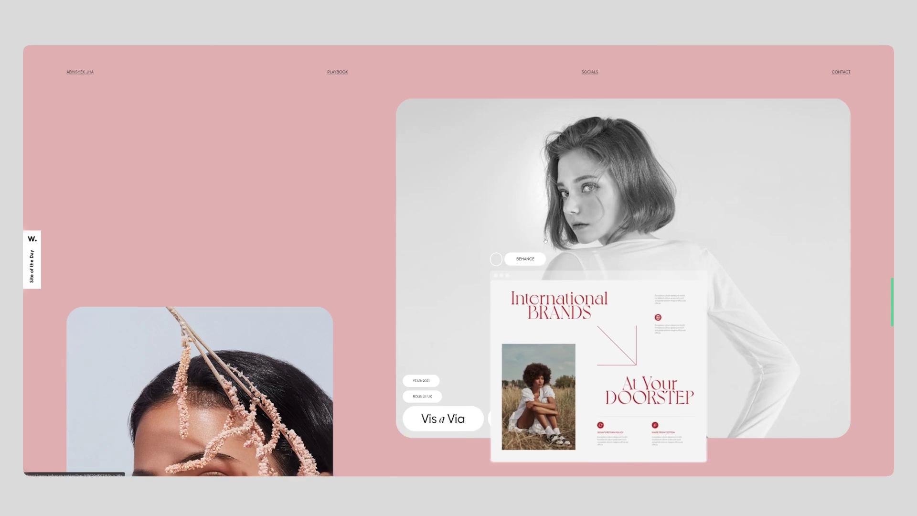
pyautogui.scroll(-3, 544, 240)
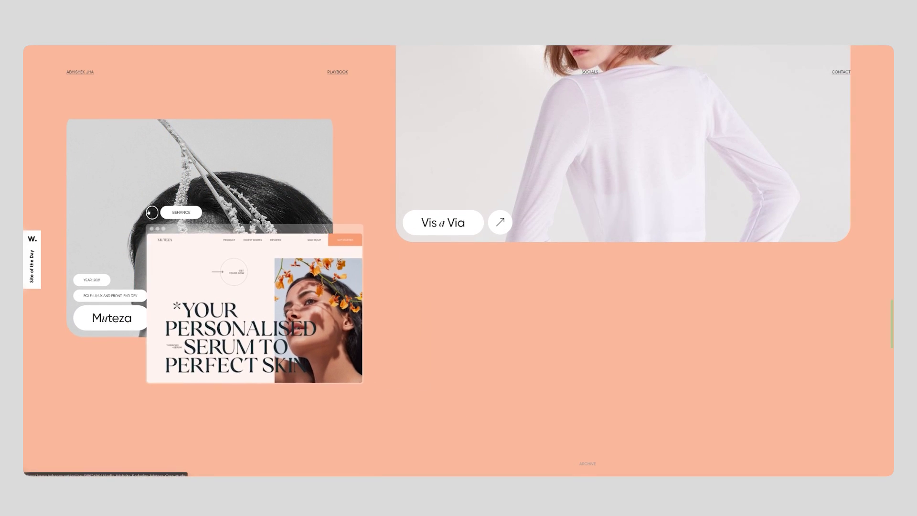
pyautogui.scroll(-3, 484, 193)
pyautogui.scroll(-3, 483, 193)
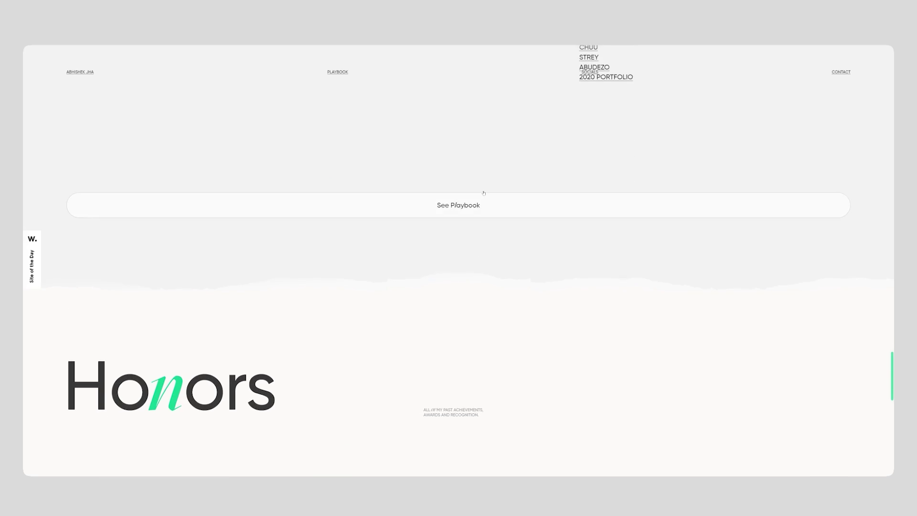
pyautogui.scroll(-2, 435, 295)
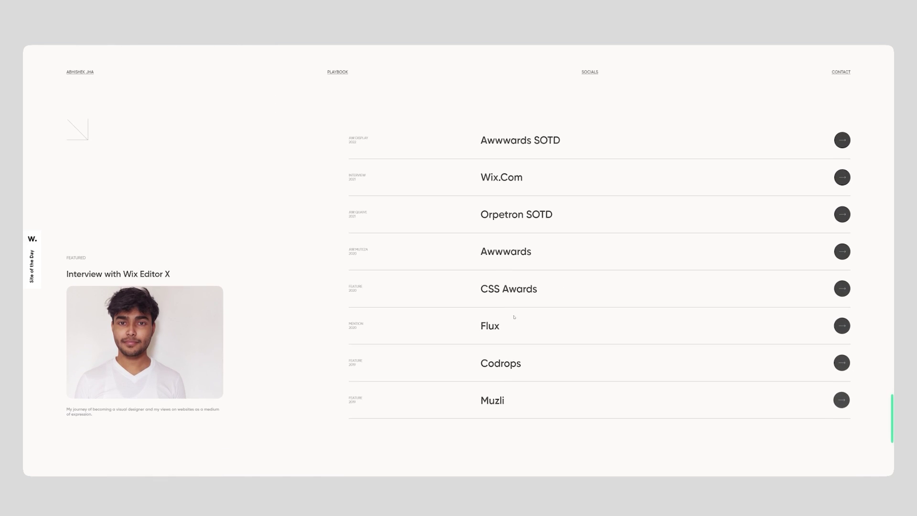
pyautogui.scroll(-2, 501, 307)
pyautogui.scroll(1, 502, 307)
pyautogui.scroll(2, 502, 307)
pyautogui.scroll(-2, 502, 306)
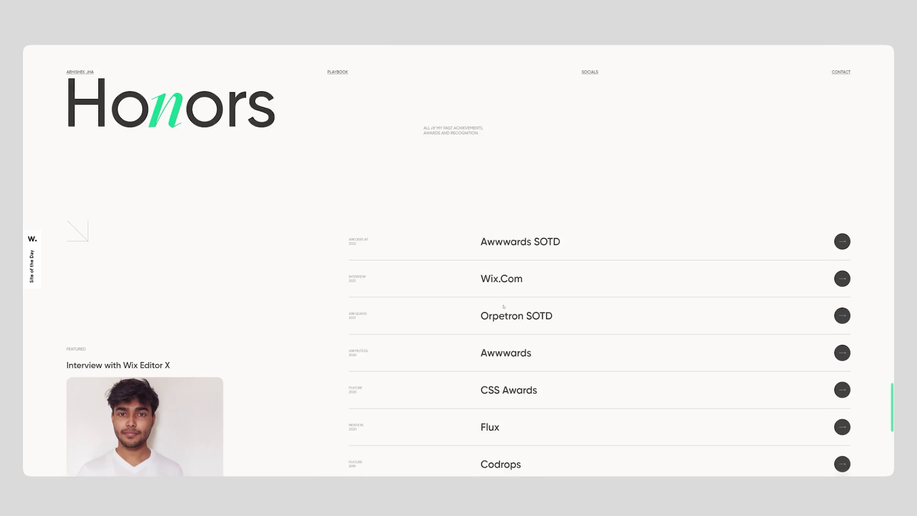
pyautogui.scroll(-3, 503, 308)
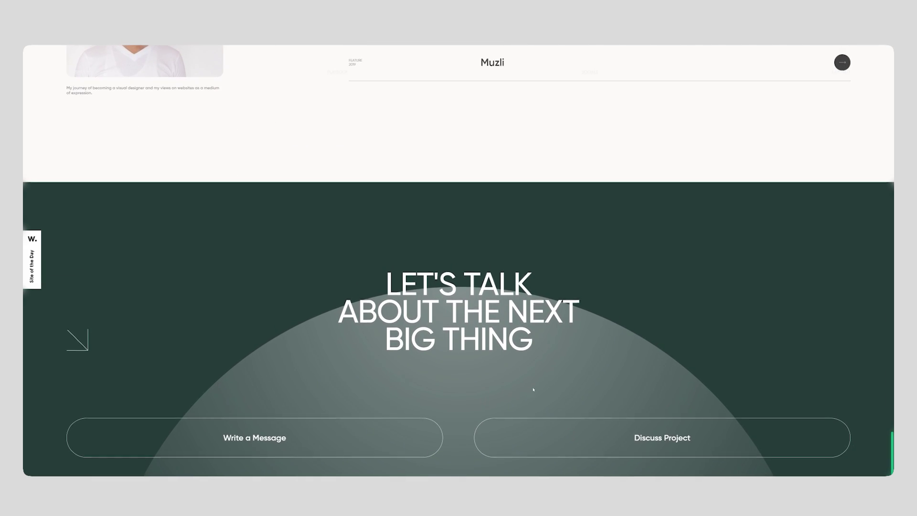
# Open the slide-in side panel on Abhishek Jha's site.
pyautogui.click(565, 436)
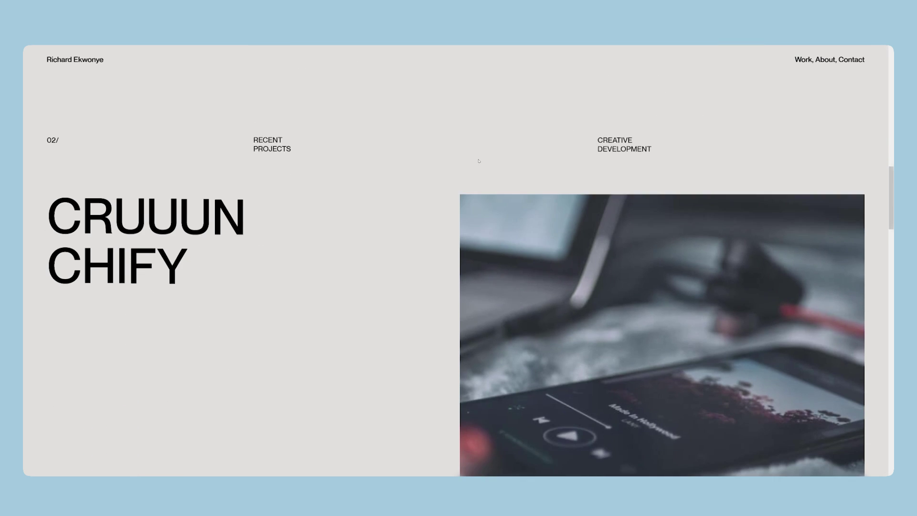
pyautogui.scroll(-2, 480, 162)
pyautogui.scroll(-2, 482, 161)
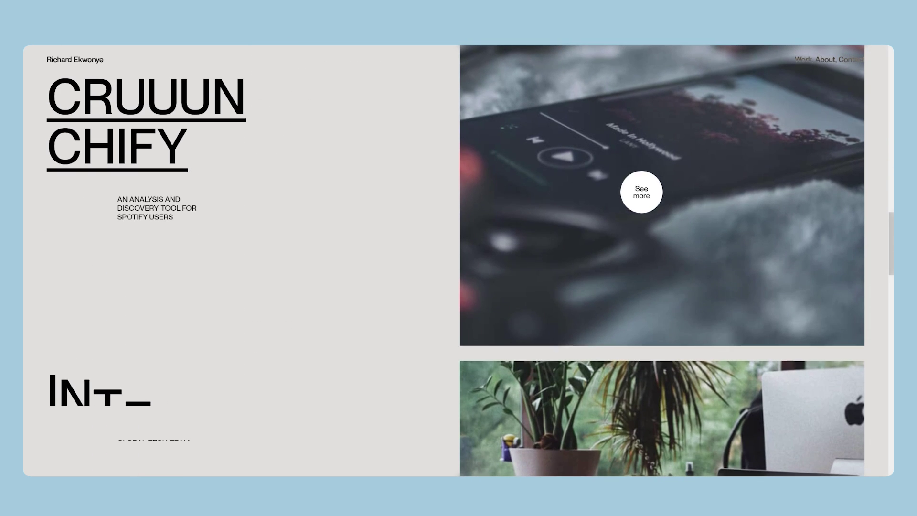
pyautogui.scroll(-3, 688, 221)
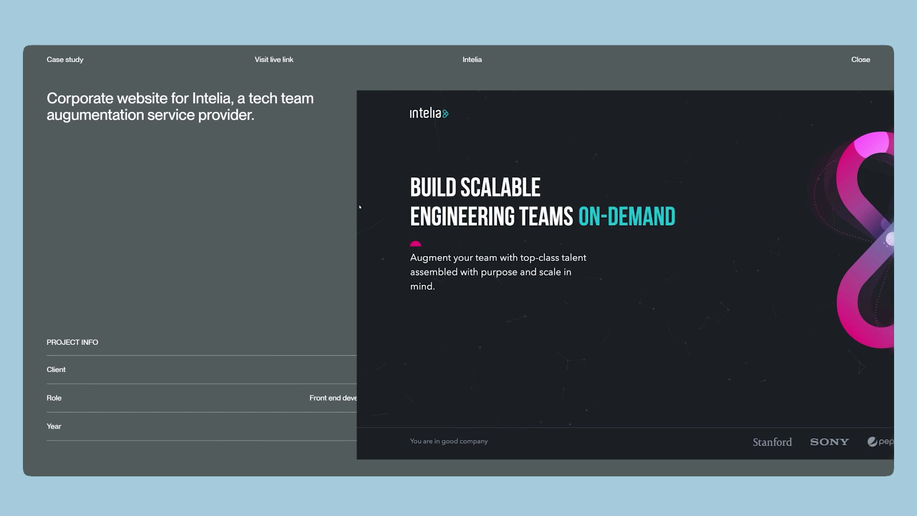
pyautogui.scroll(-5, 367, 205)
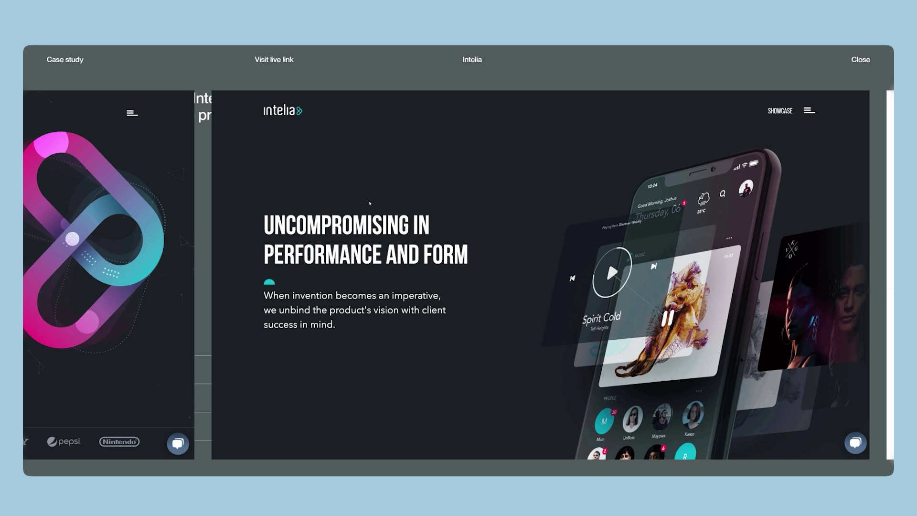
pyautogui.scroll(3, 368, 198)
pyautogui.scroll(5, 369, 200)
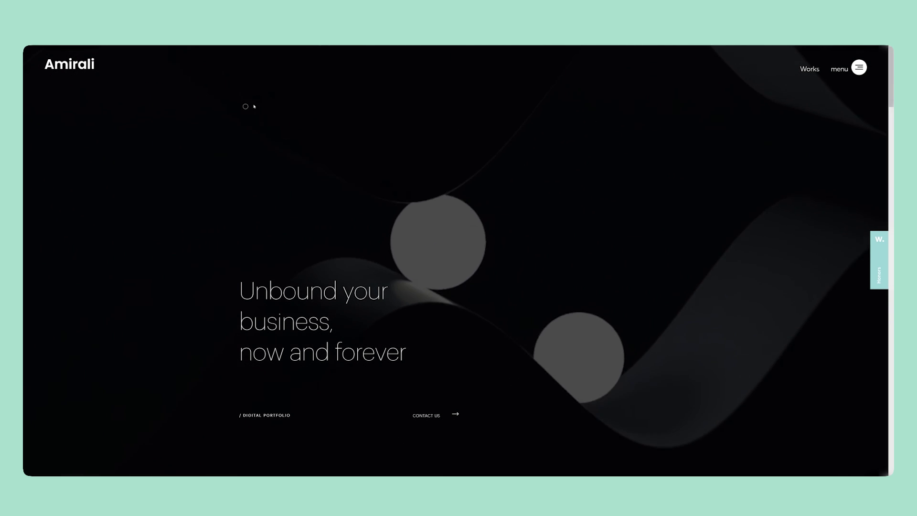
# Open Amirali's navigation menu and close it again.
pyautogui.click(859, 68)
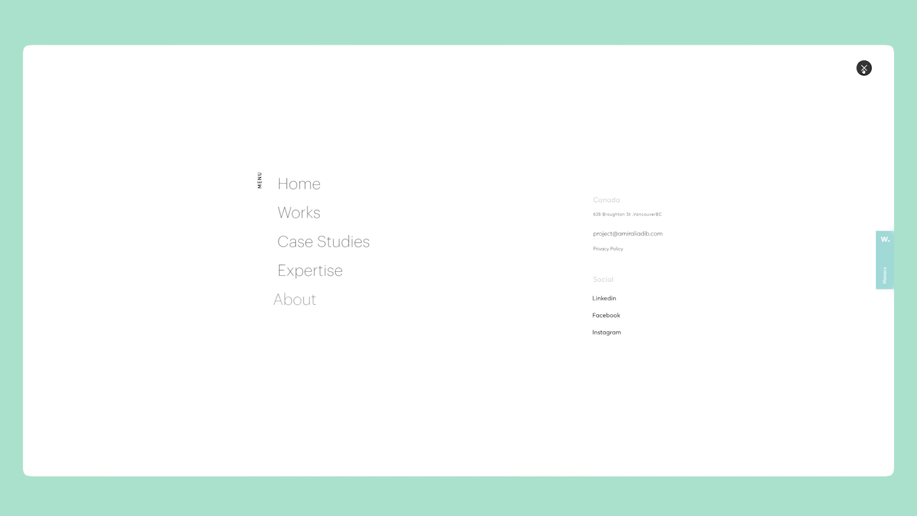
pyautogui.click(864, 69)
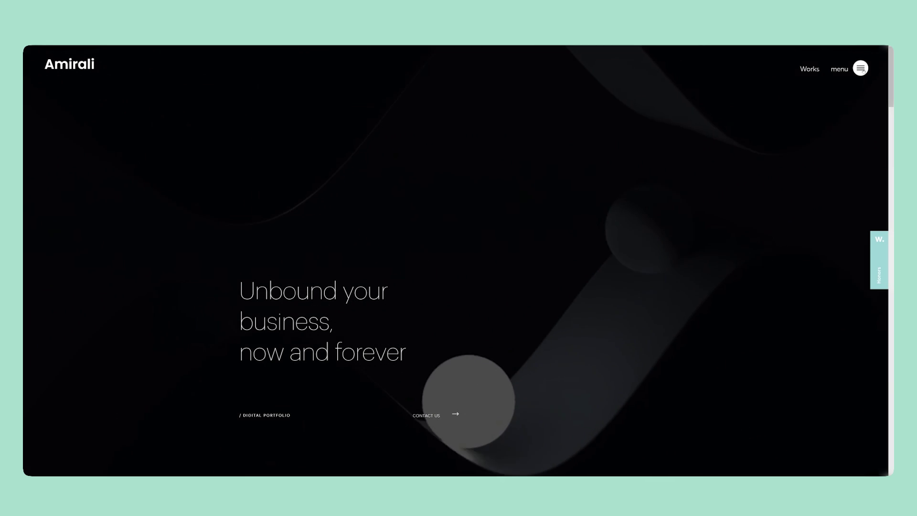
pyautogui.scroll(-5, 580, 199)
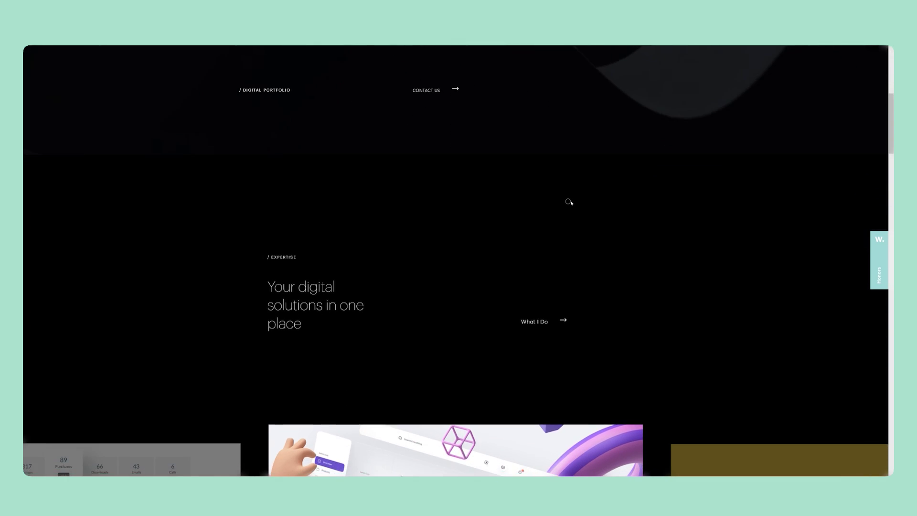
pyautogui.scroll(-2, 570, 197)
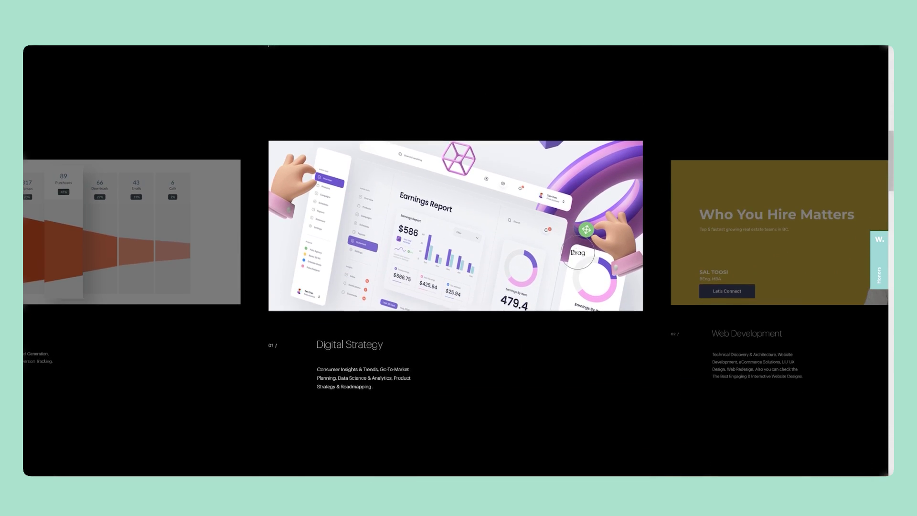
pyautogui.scroll(-5, 431, 238)
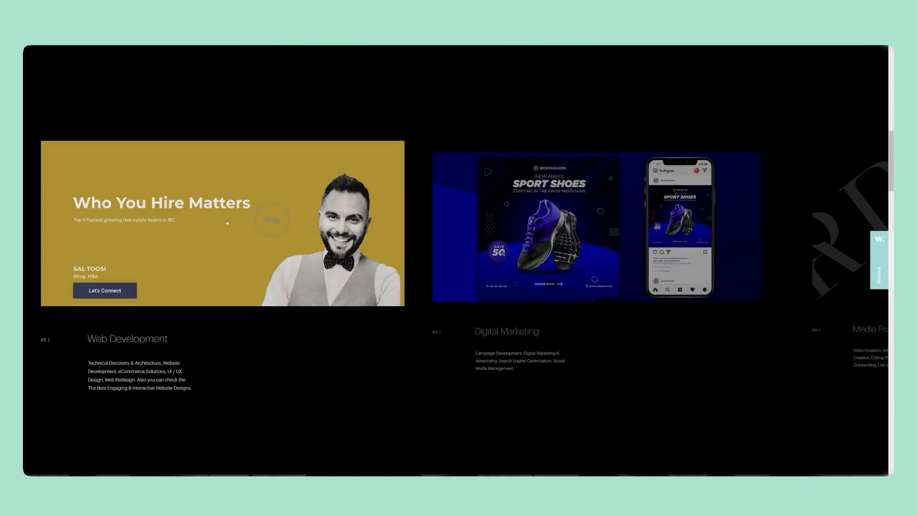
pyautogui.scroll(3, 294, 217)
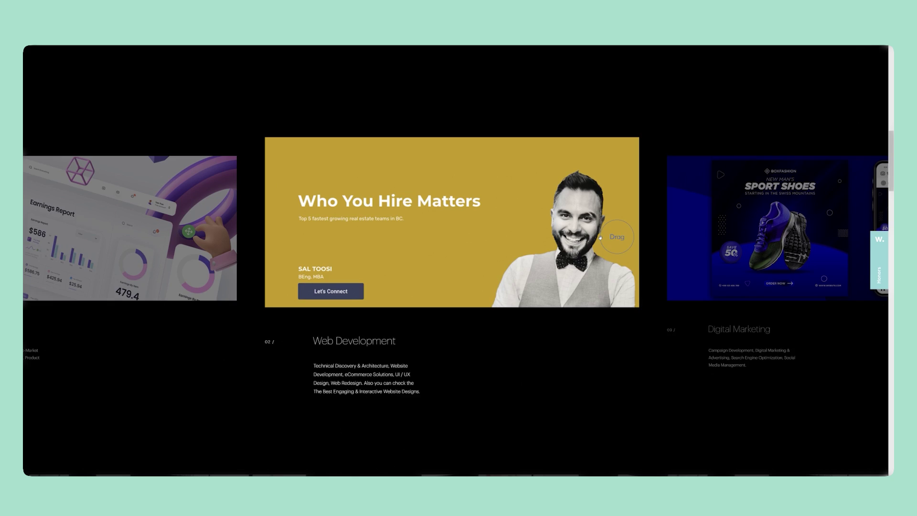
pyautogui.scroll(-3, 479, 232)
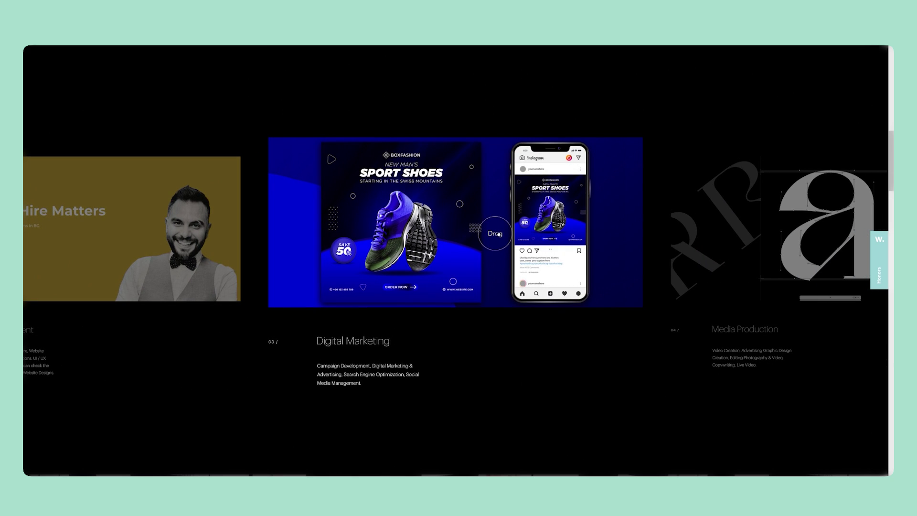
pyautogui.scroll(-3, 494, 233)
pyautogui.scroll(-3, 483, 269)
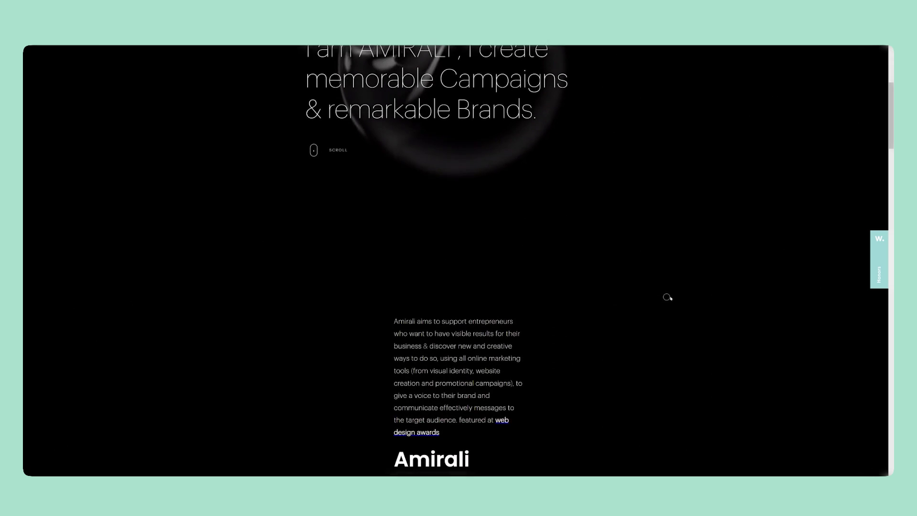
pyautogui.scroll(-3, 667, 297)
pyautogui.scroll(-3, 670, 297)
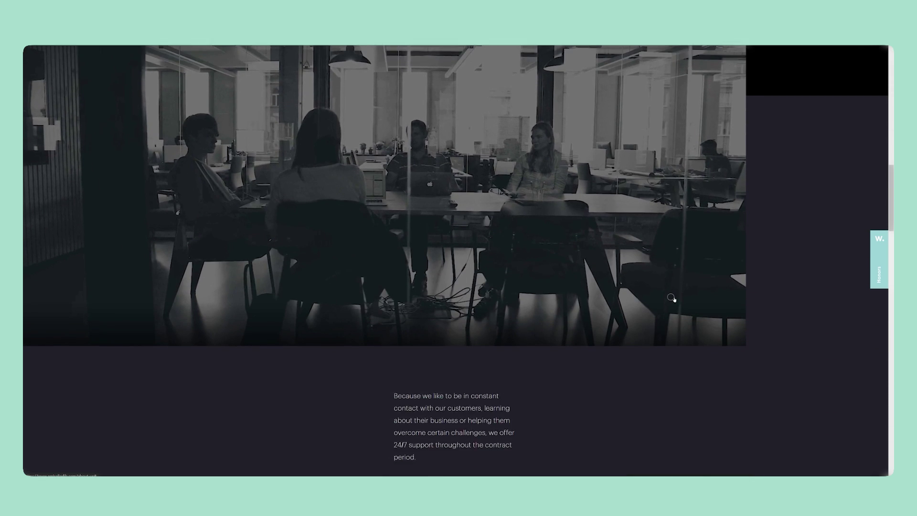
pyautogui.scroll(-2, 671, 298)
pyautogui.scroll(-3, 673, 298)
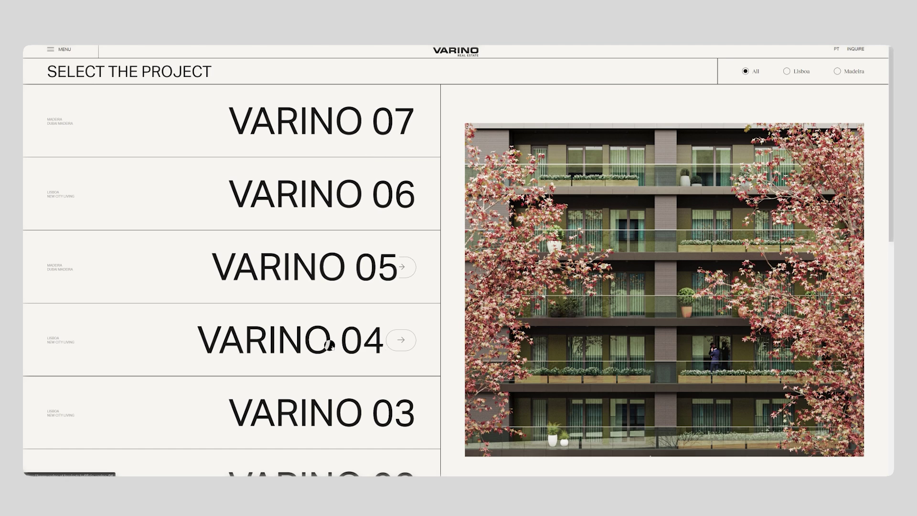
pyautogui.scroll(-3, 329, 344)
pyautogui.scroll(-2, 333, 337)
pyautogui.scroll(-2, 337, 337)
pyautogui.scroll(-2, 337, 334)
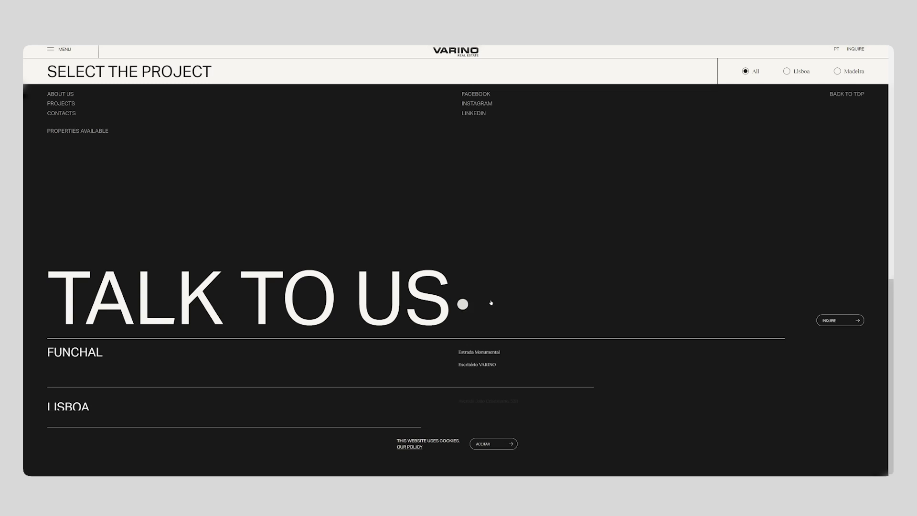
pyautogui.scroll(3, 494, 299)
pyautogui.scroll(2, 429, 265)
# Open the VARINO 04 project page from the project list.
pyautogui.click(348, 164)
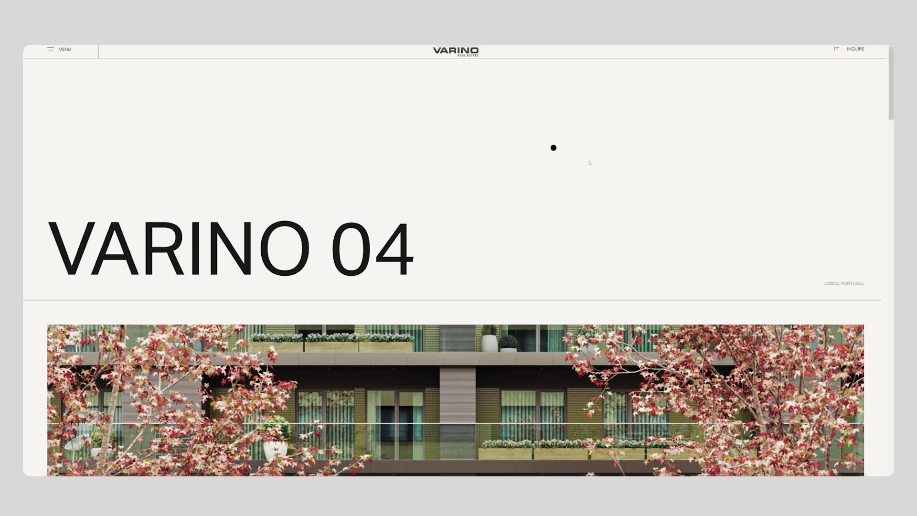
pyautogui.scroll(-3, 614, 217)
pyautogui.scroll(-3, 613, 244)
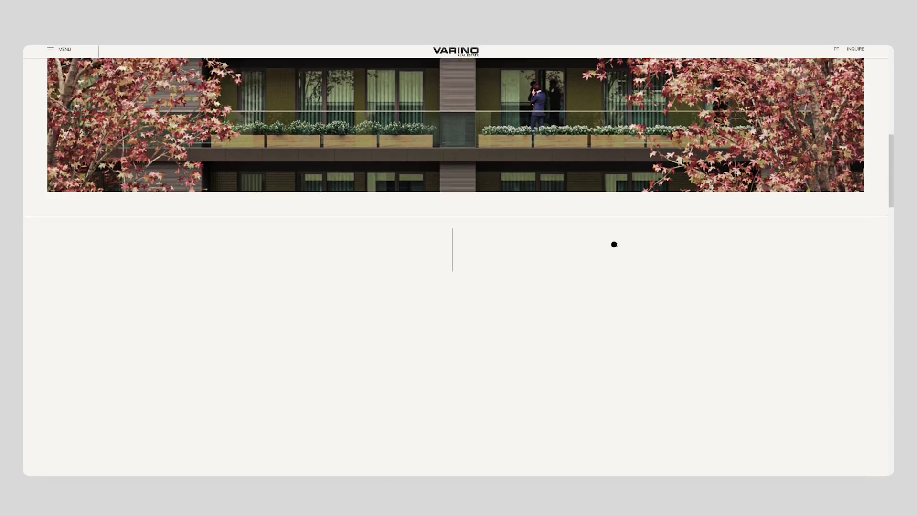
pyautogui.scroll(-4, 613, 244)
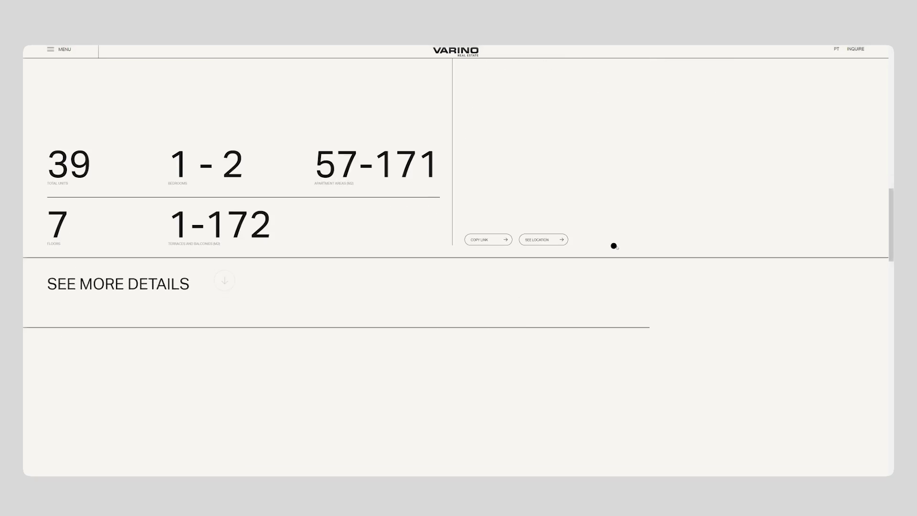
pyautogui.scroll(-3, 613, 245)
pyautogui.scroll(-3, 613, 245)
pyautogui.scroll(-2, 613, 245)
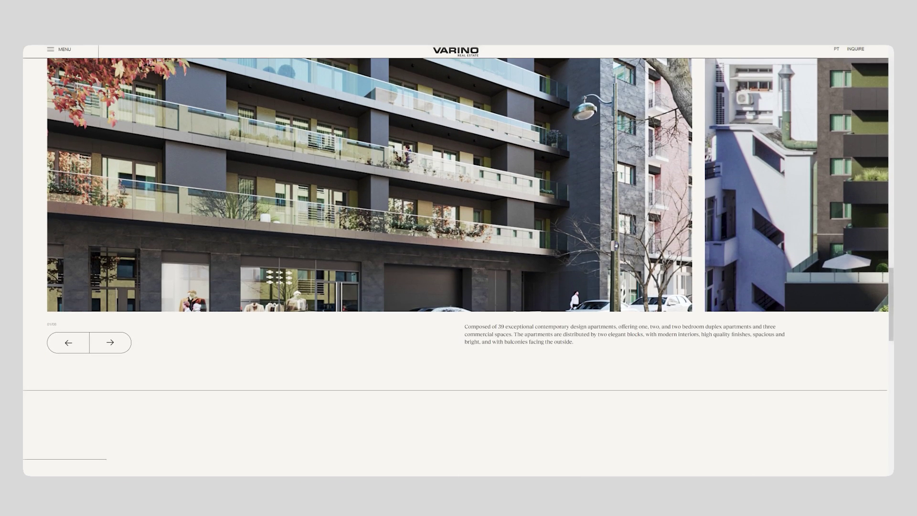
pyautogui.scroll(1, 613, 245)
pyautogui.scroll(3, 609, 246)
pyautogui.scroll(3, 608, 246)
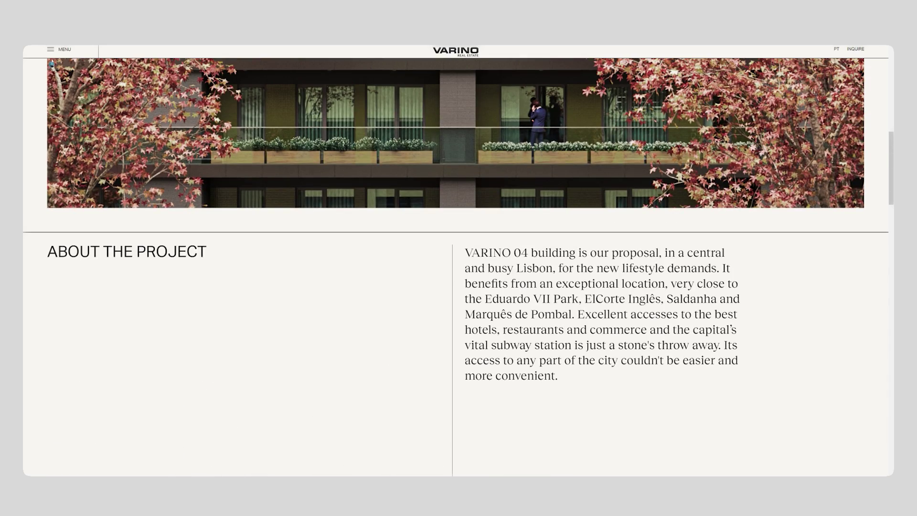
# Open the Varino site's side menu from the VARINO 04 page.
pyautogui.click(50, 50)
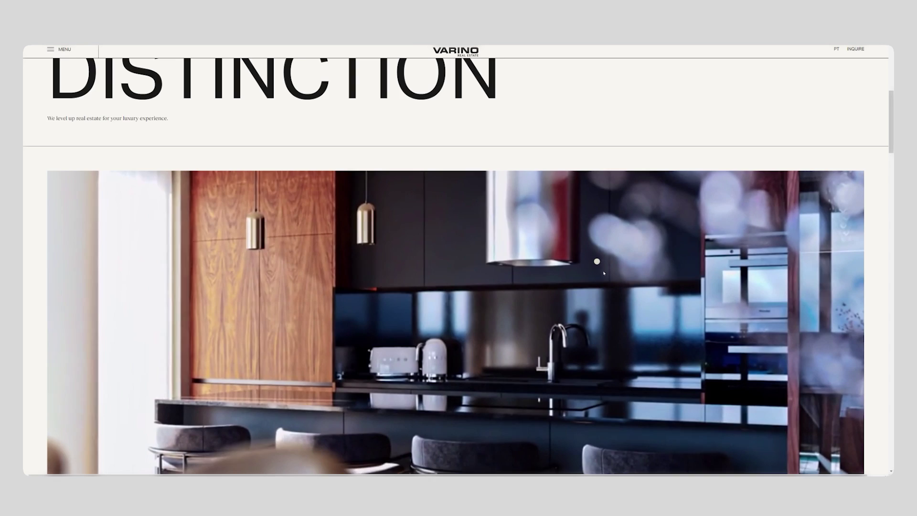
pyautogui.scroll(-5, 640, 270)
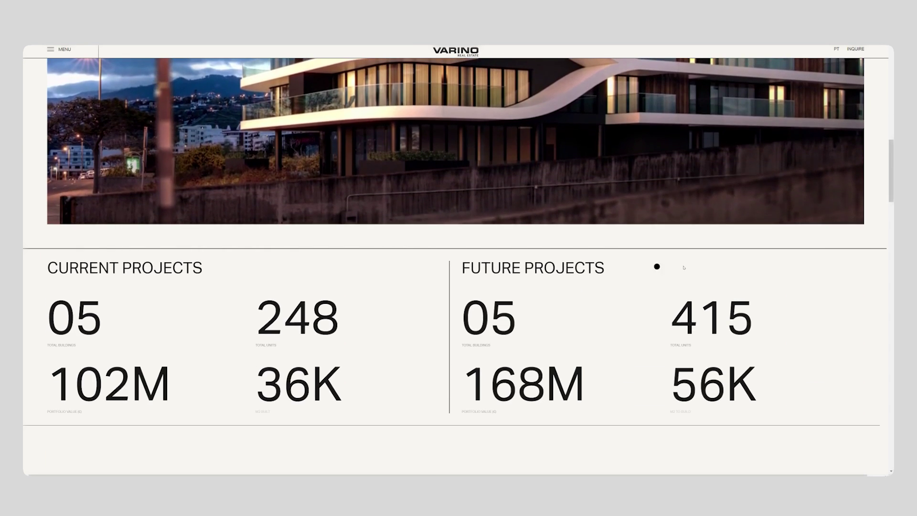